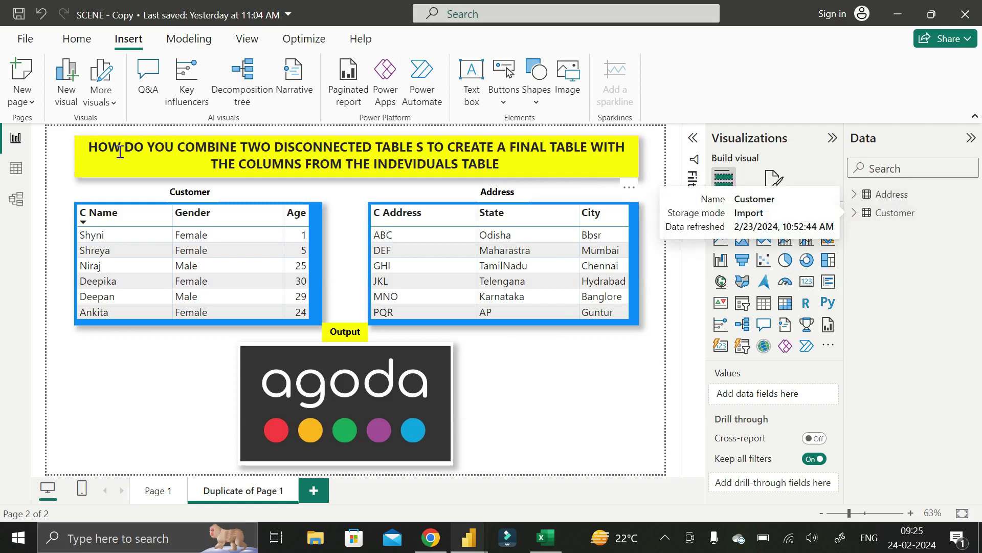
- Switch to Table view to see the Address table's data
{"action": "left_click", "coordinate": [16, 177]}
- Inspect Address's Customer Address, City and State columns and the Customer table, then return to Report view
{"action": "left_click", "coordinate": [845, 195]}
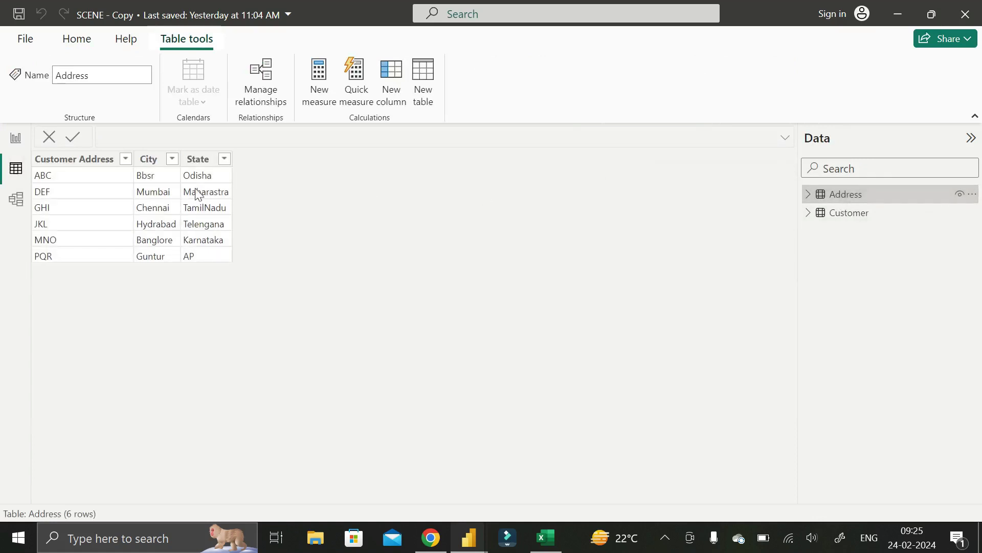
{"action": "left_click", "coordinate": [63, 162]}
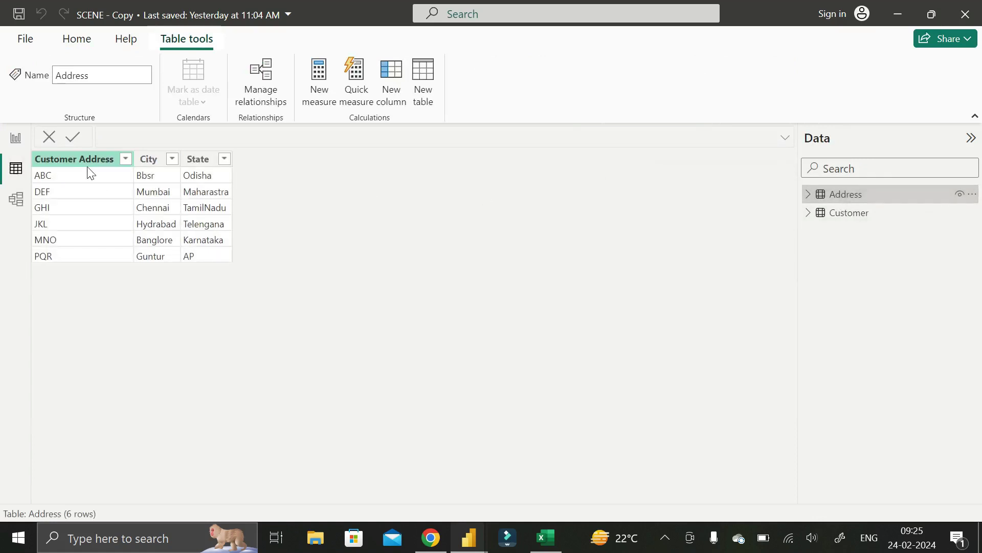
{"action": "left_click", "coordinate": [147, 162]}
{"action": "left_click", "coordinate": [197, 164]}
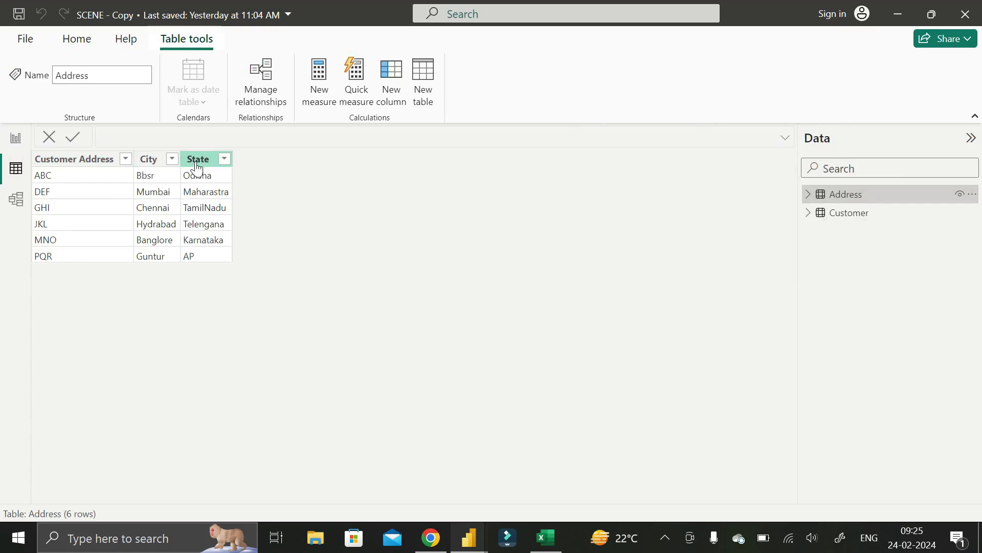
{"action": "left_click", "coordinate": [853, 215]}
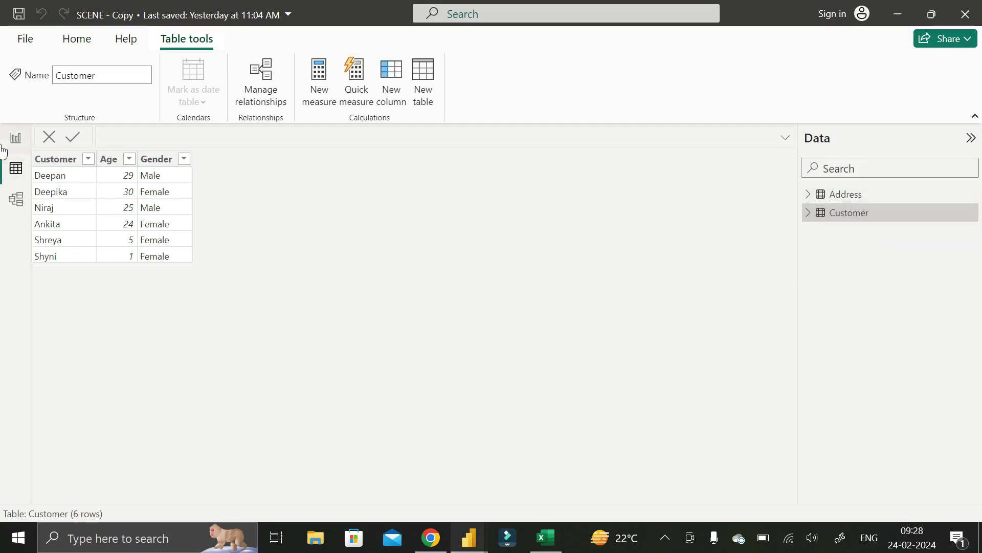
{"action": "left_click", "coordinate": [13, 139]}
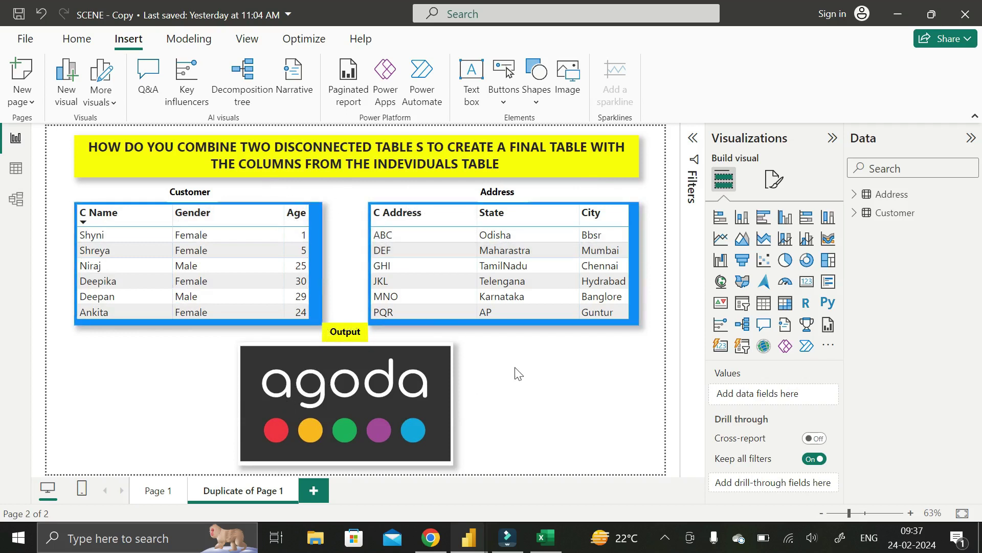
- Go to the report's Page 1, with its empty Output area
{"action": "left_click", "coordinate": [158, 490]}
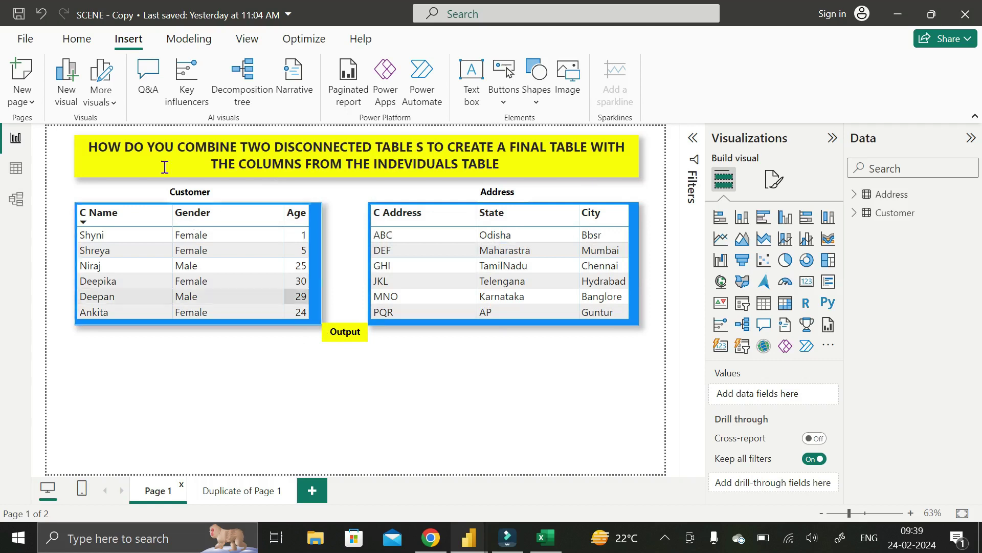
- Open the Power Query Editor with Transform data and look over the Customer and Address queries
{"action": "left_click", "coordinate": [67, 45]}
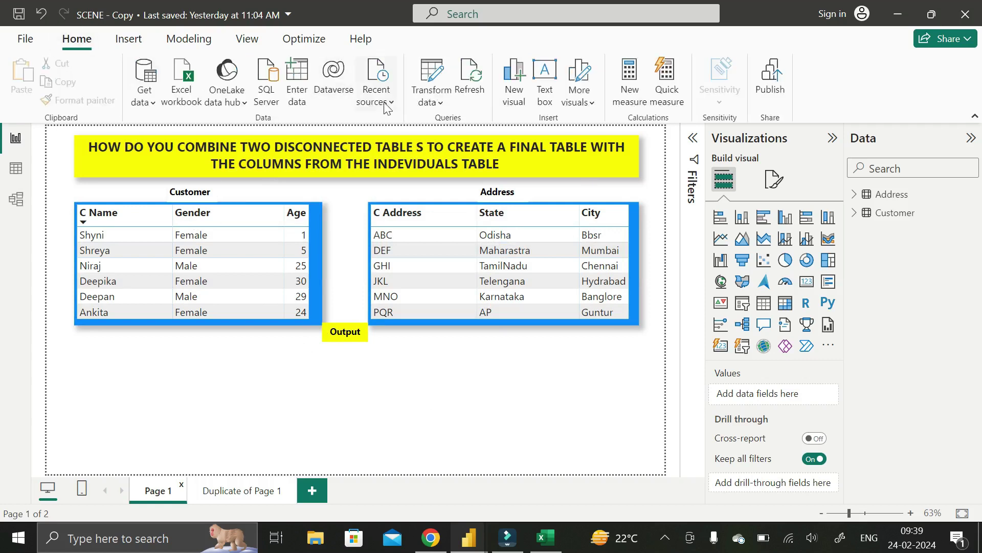
{"action": "left_click", "coordinate": [435, 79]}
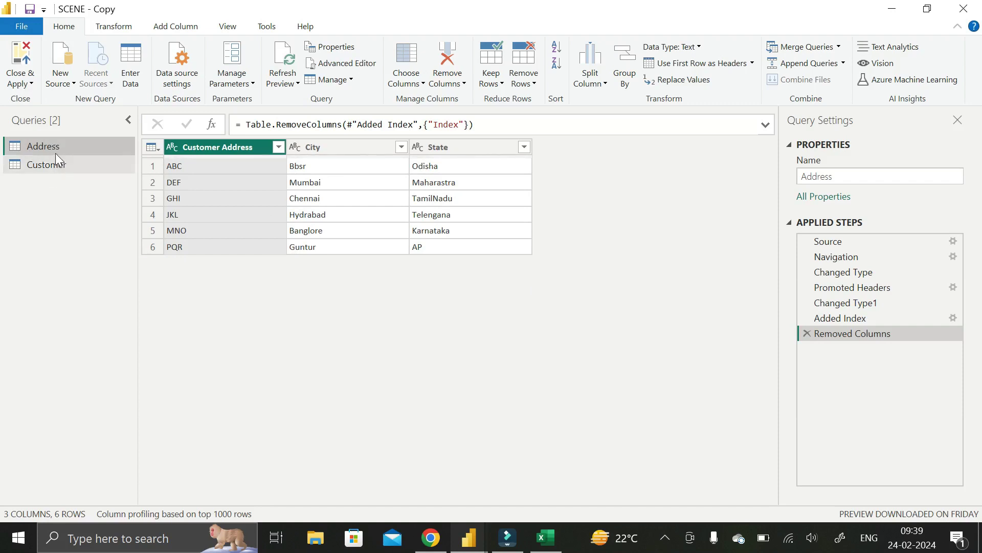
{"action": "left_click", "coordinate": [58, 166]}
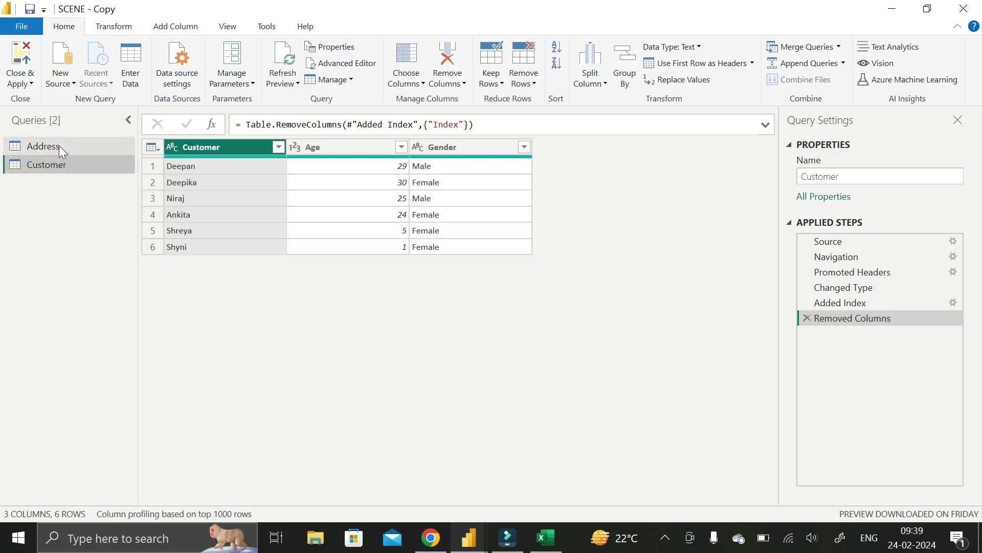
{"action": "left_click", "coordinate": [59, 146]}
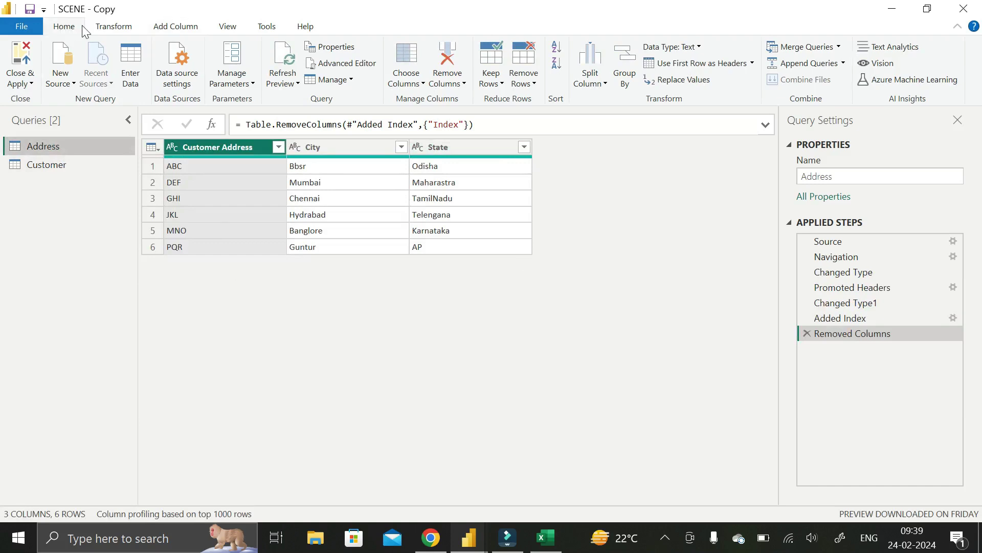
- Add an Index column starting from 1 to the Address query, then select the Customer query
{"action": "left_click", "coordinate": [177, 28]}
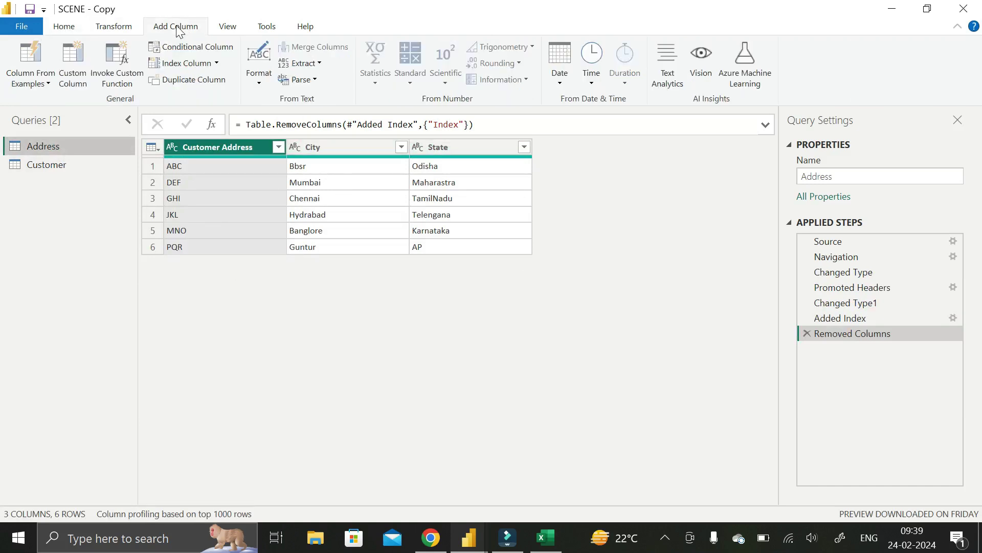
{"action": "left_click", "coordinate": [217, 63]}
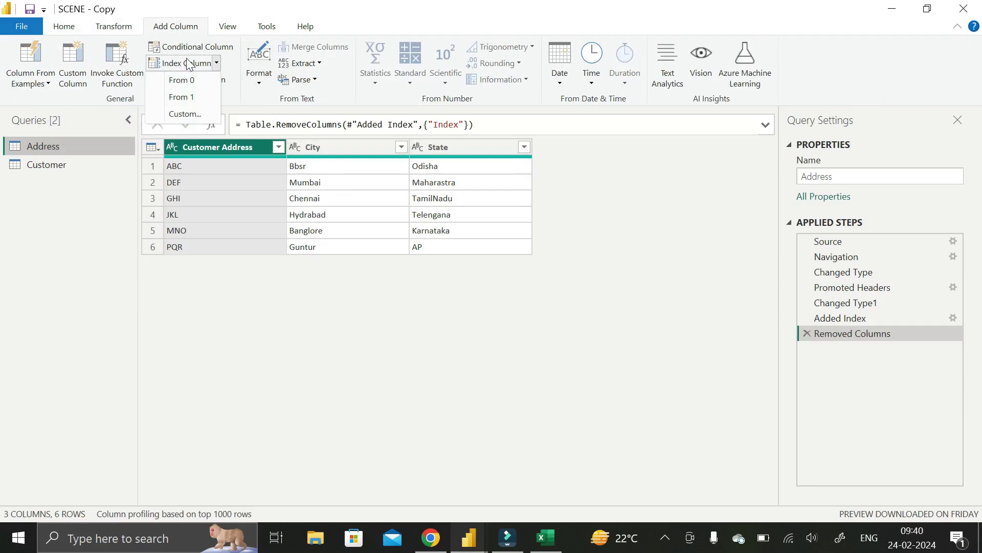
{"action": "left_click", "coordinate": [190, 102]}
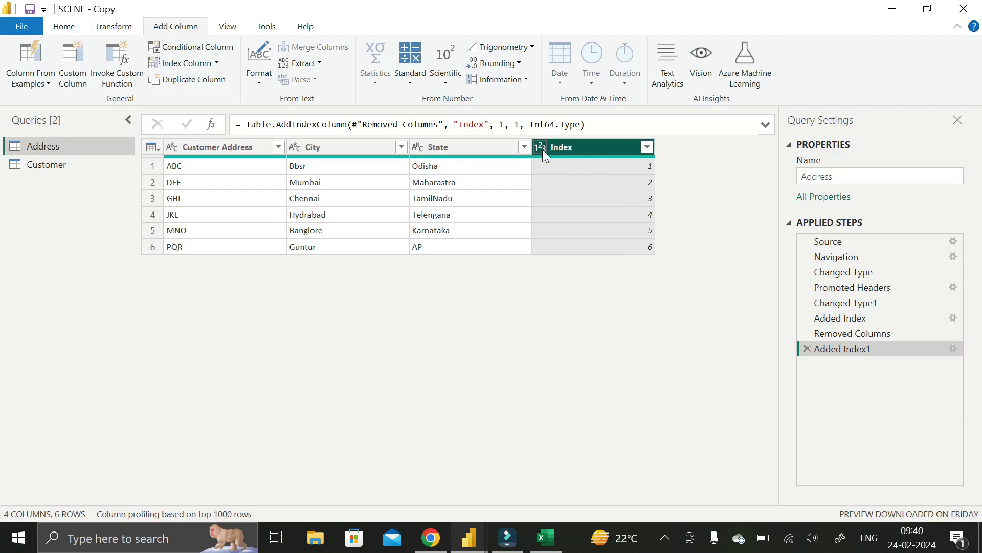
{"action": "left_click", "coordinate": [65, 166]}
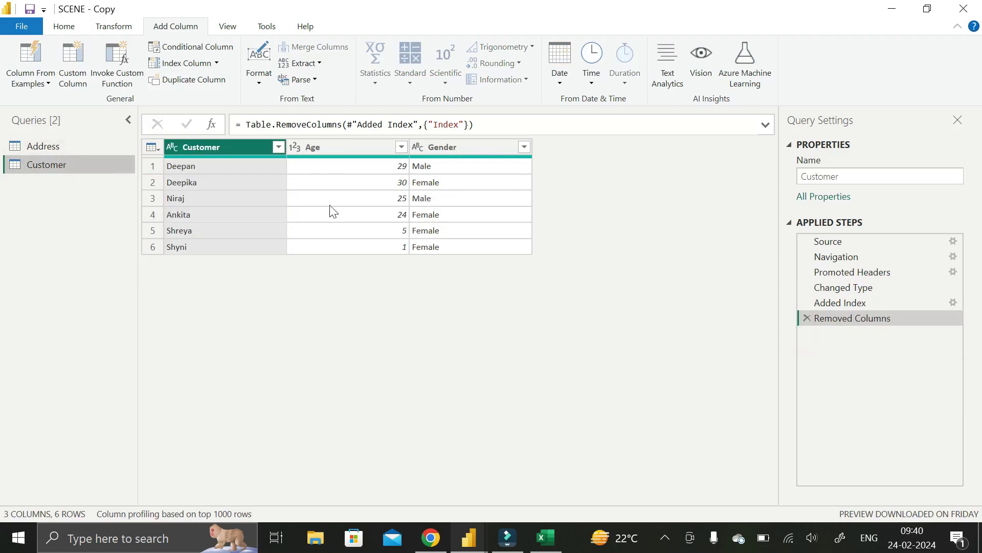
- Give the Customer query an Index column from 1, then check Address's Index column
{"action": "left_click", "coordinate": [218, 64]}
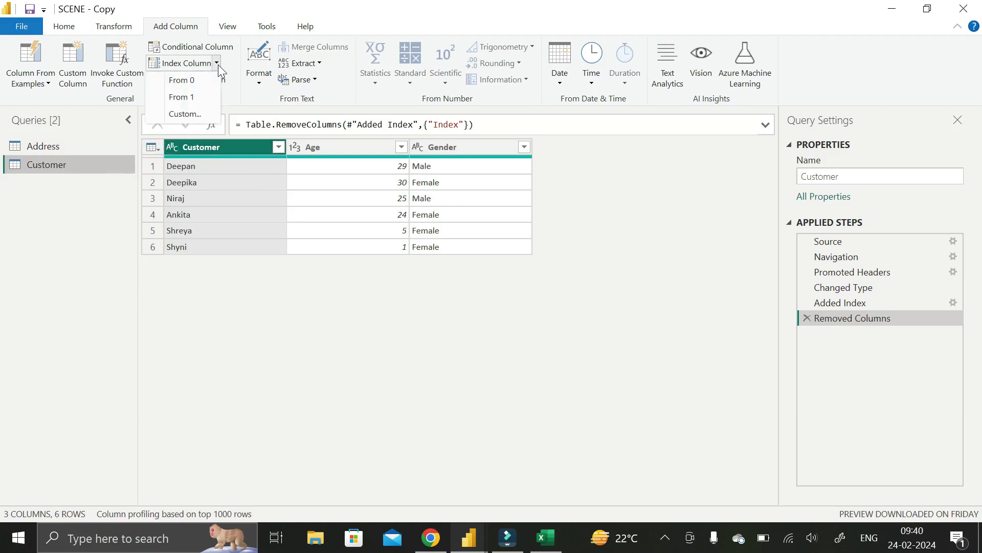
{"action": "left_click", "coordinate": [183, 97]}
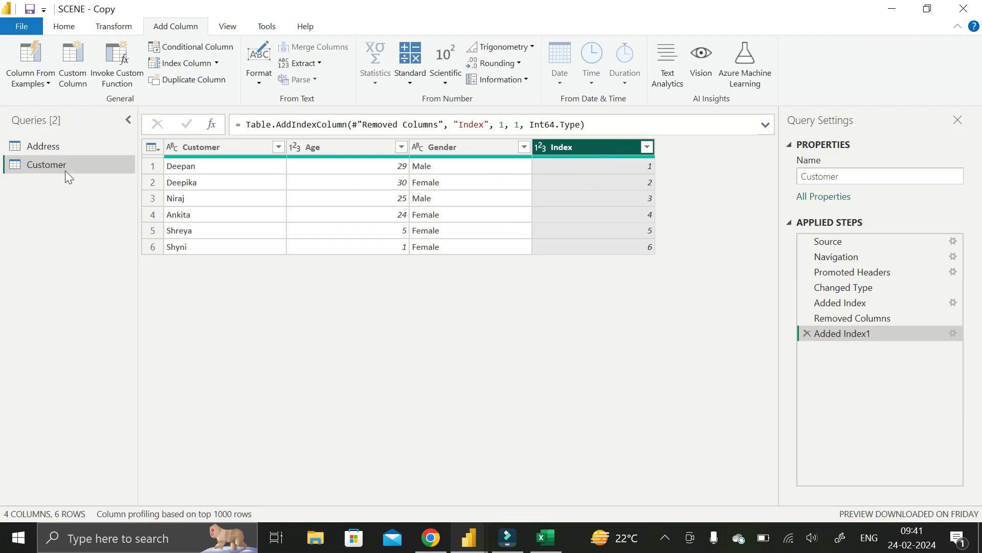
{"action": "left_click", "coordinate": [59, 146]}
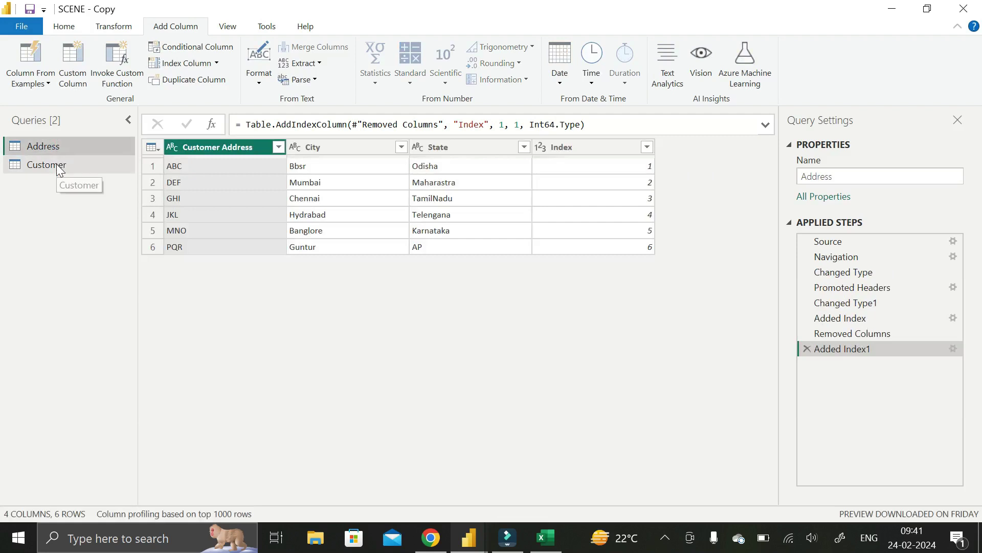
- Go back to the Customer query and bring up the Home ribbon's merge commands
{"action": "left_click", "coordinate": [60, 168]}
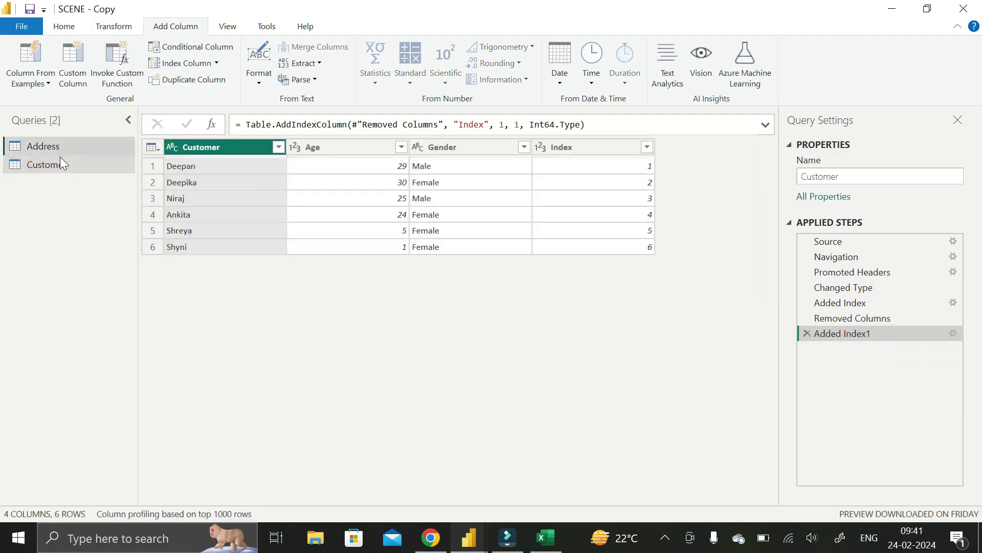
{"action": "left_click", "coordinate": [64, 26]}
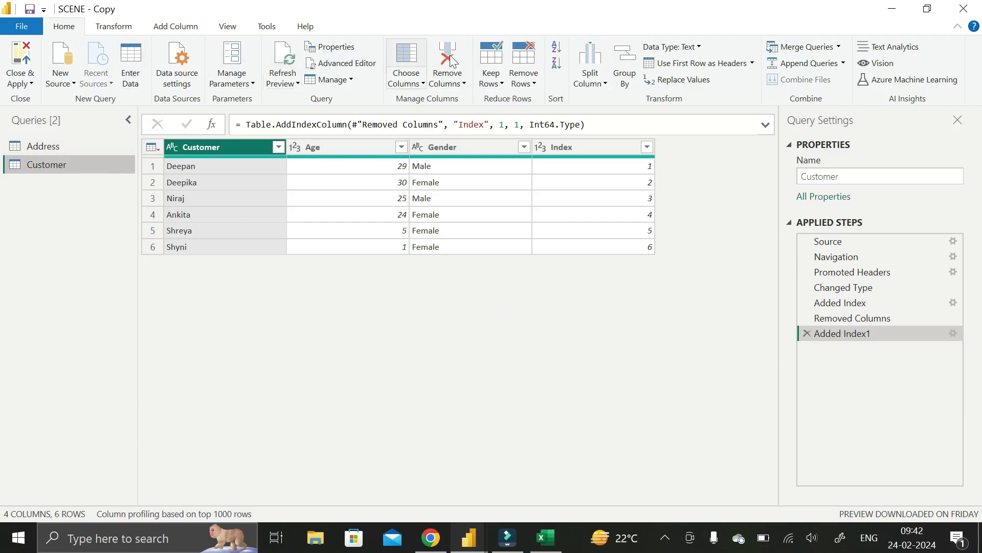
- Merge Customer with Address as a new query, matching Index to Index with an Inner join
{"action": "left_click", "coordinate": [839, 47]}
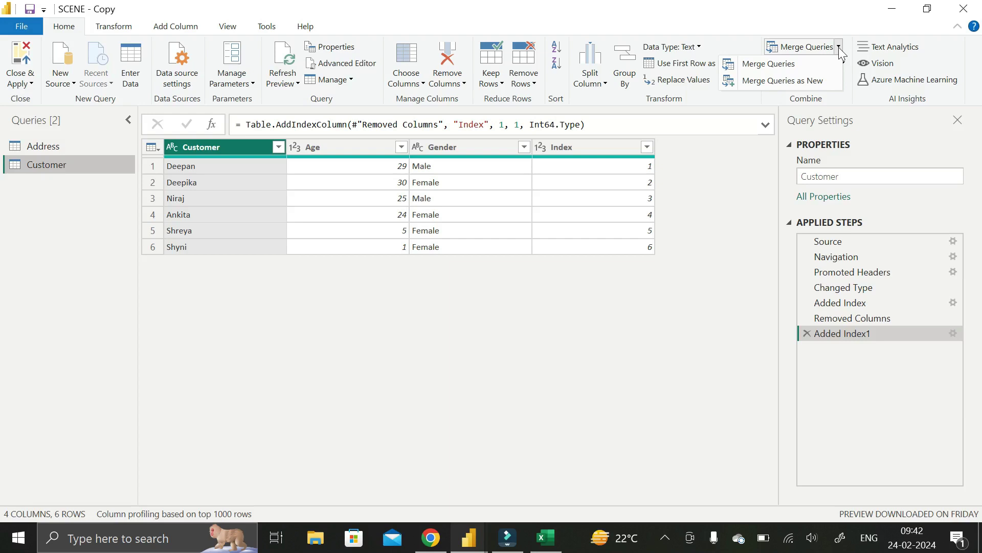
{"action": "left_click", "coordinate": [792, 83]}
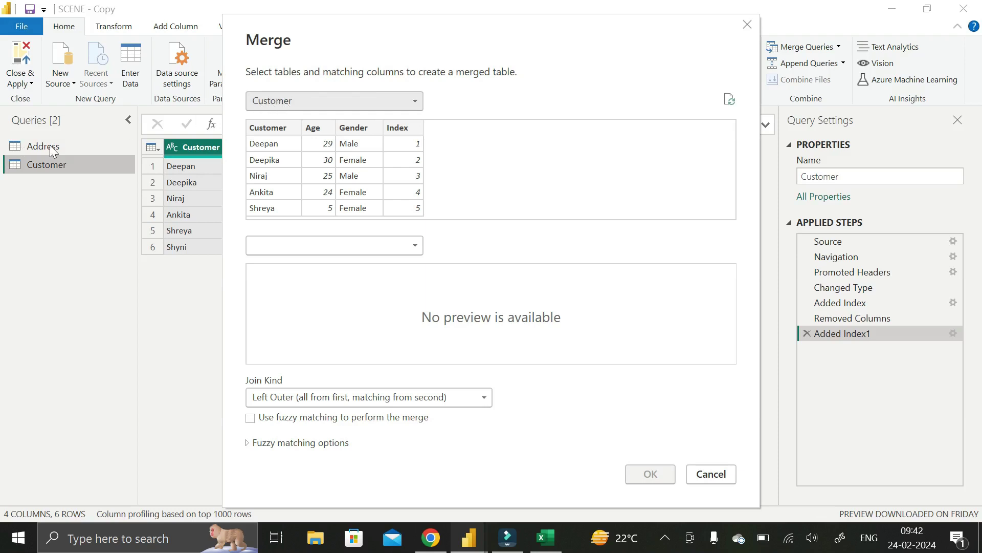
{"action": "left_click", "coordinate": [308, 102]}
{"action": "left_click", "coordinate": [290, 132]}
{"action": "left_click", "coordinate": [415, 246]}
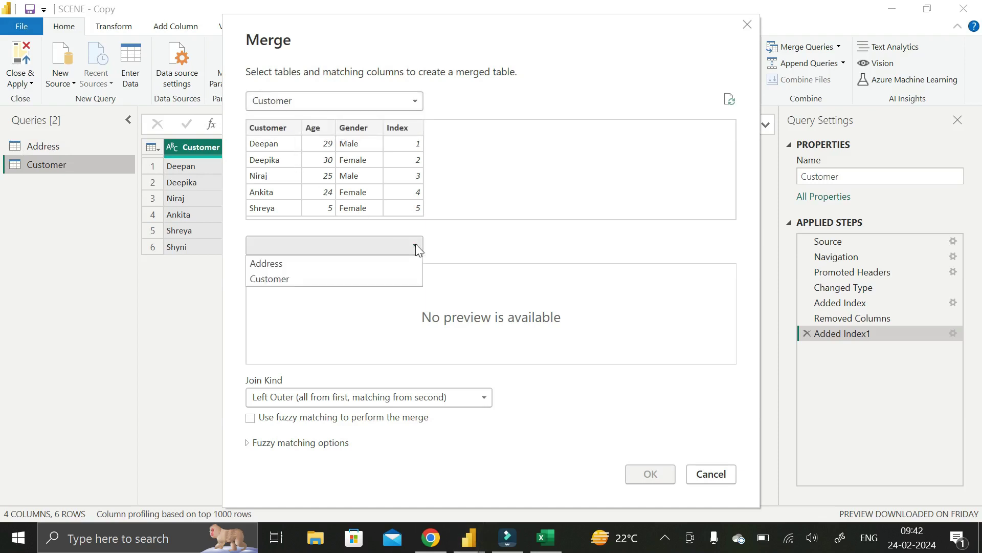
{"action": "left_click", "coordinate": [382, 264]}
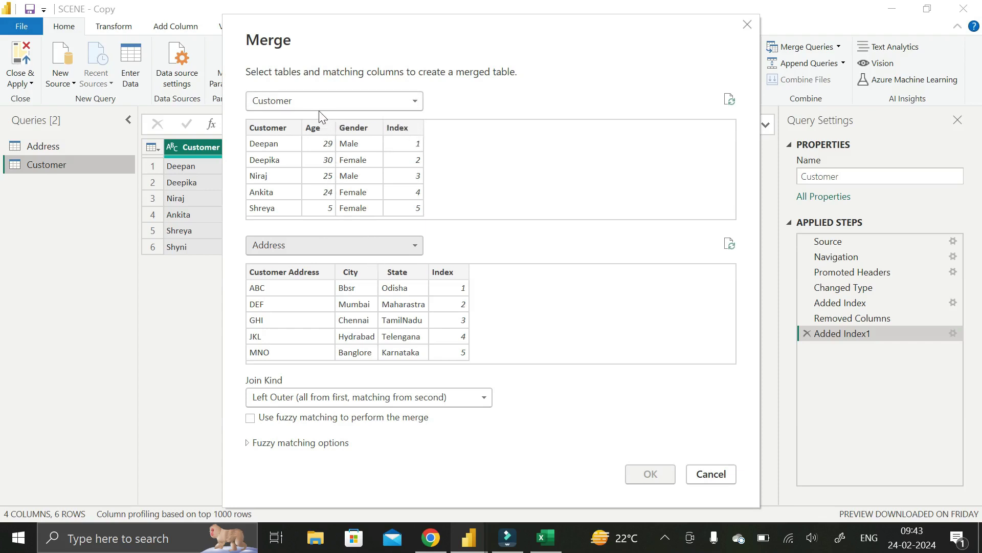
{"action": "left_click", "coordinate": [406, 129]}
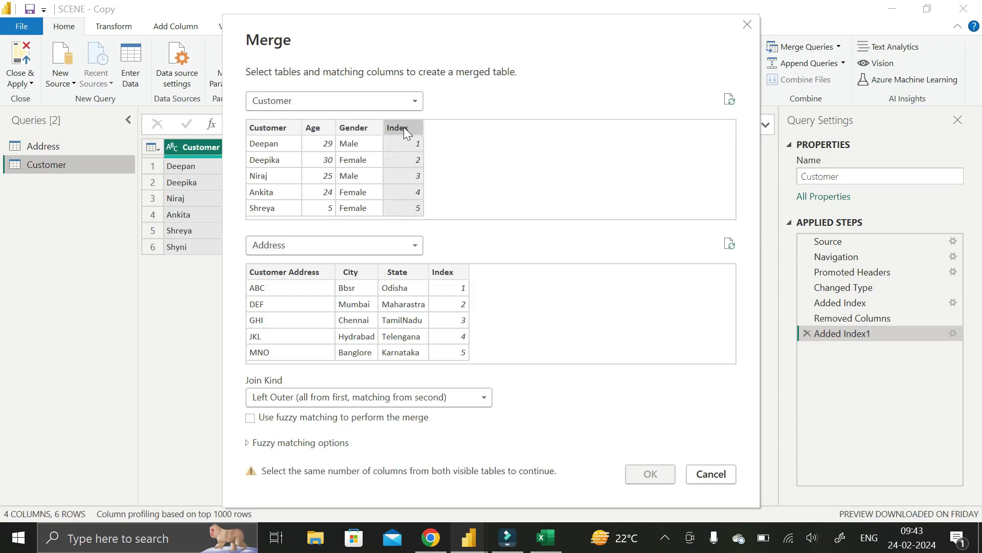
{"action": "left_click", "coordinate": [450, 272]}
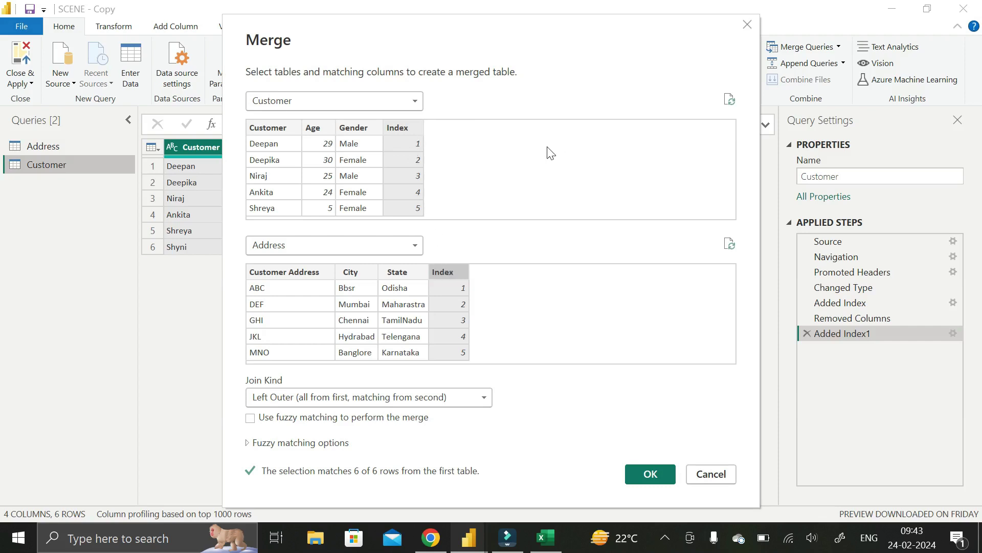
{"action": "left_click", "coordinate": [476, 399]}
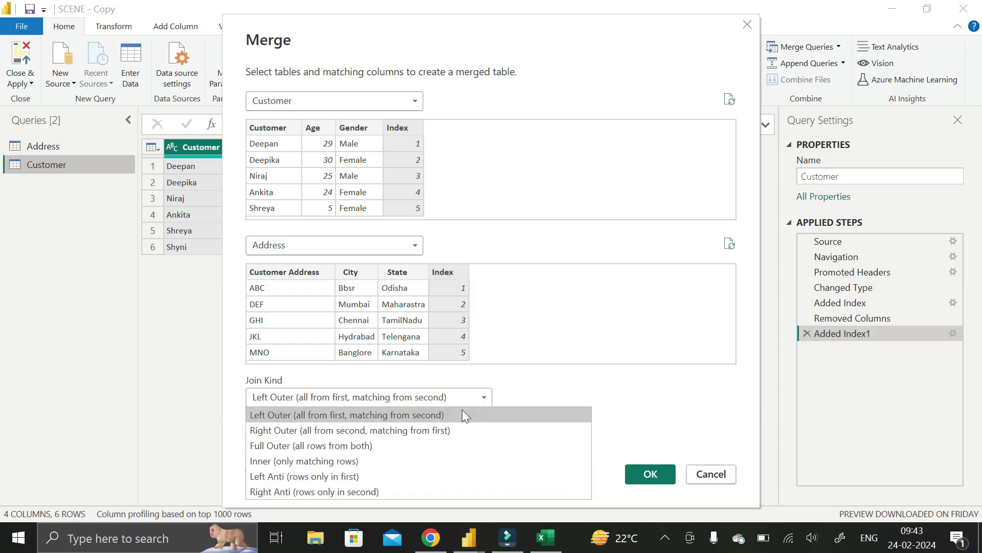
{"action": "left_click", "coordinate": [339, 460]}
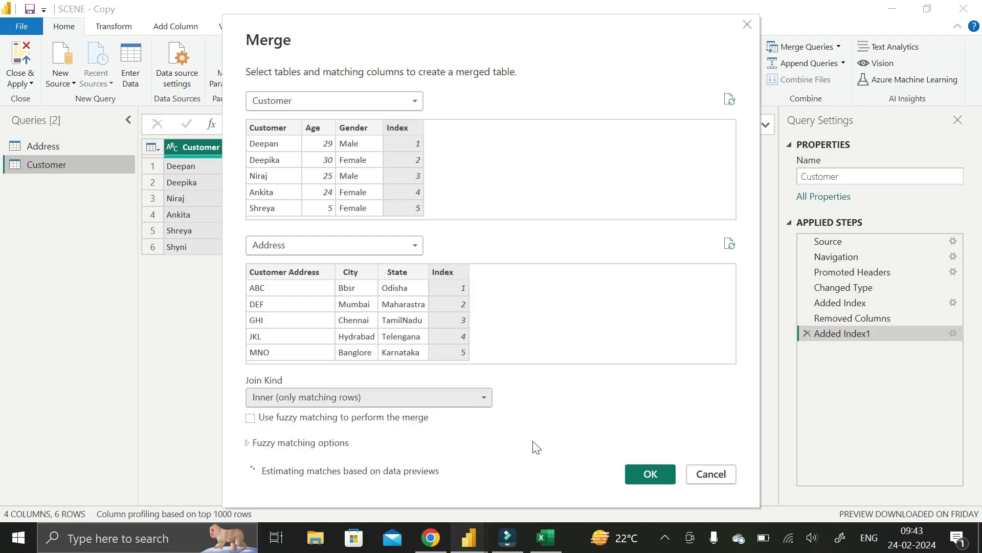
{"action": "left_click", "coordinate": [649, 474]}
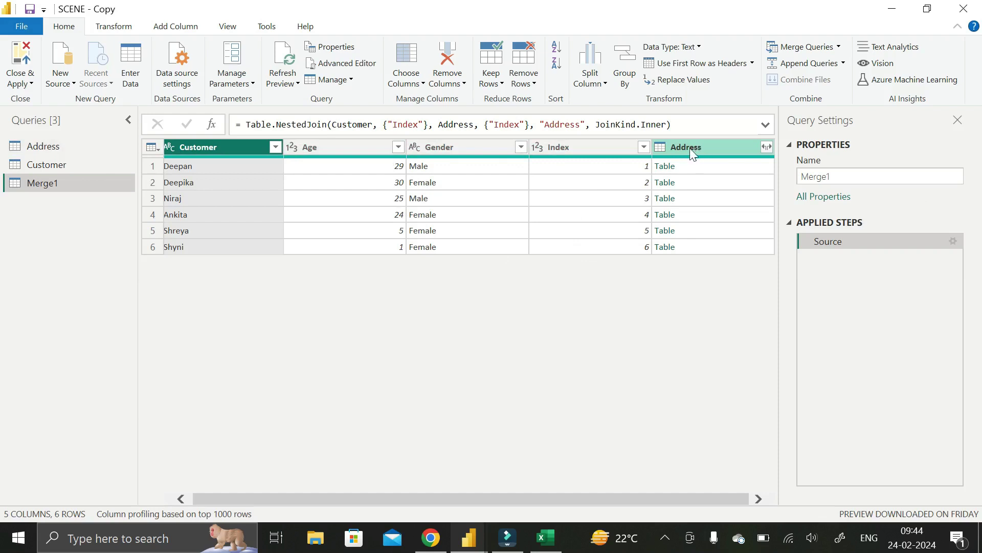
- Expand the Address column into Customer Address, City and State, unchecking Index
{"action": "left_click", "coordinate": [767, 148]}
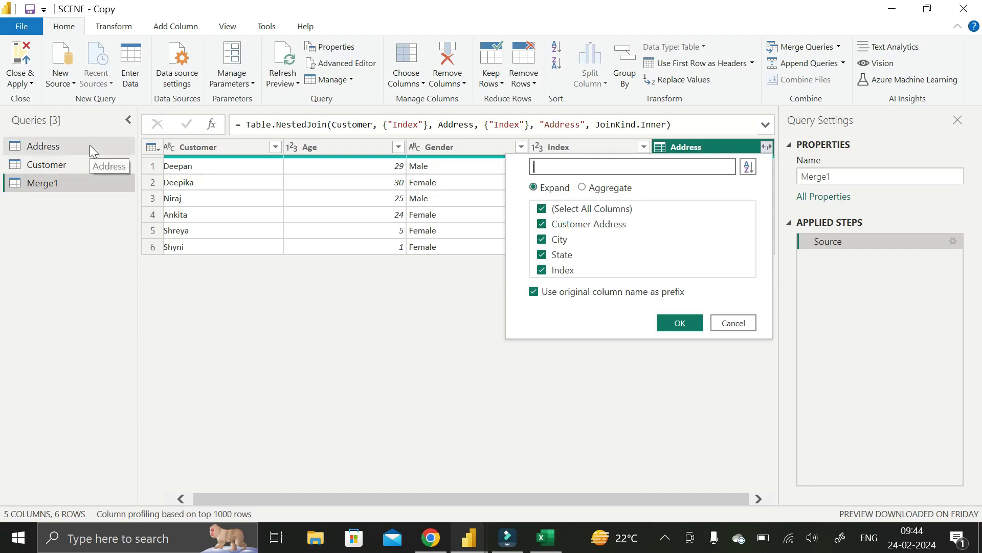
{"action": "left_click", "coordinate": [542, 270]}
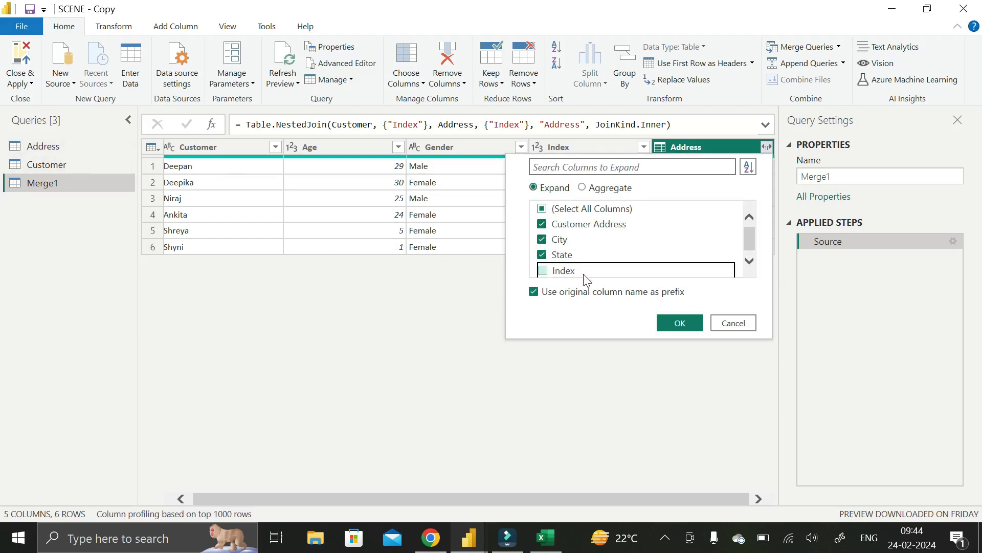
{"action": "left_click", "coordinate": [687, 322]}
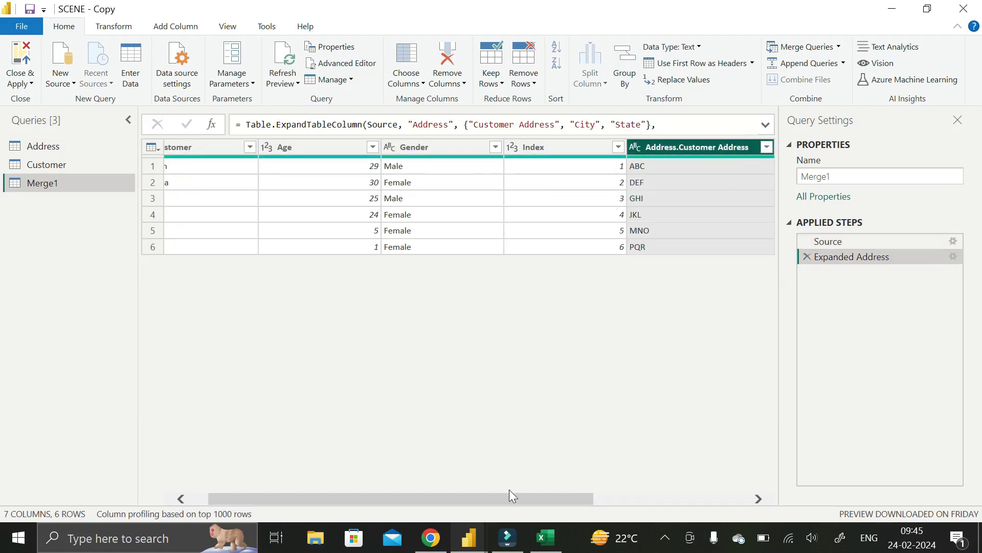
- Strip the 'Address.' prefix from the Customer Address and City column names
{"action": "left_click_drag", "start_coordinate": [509, 497], "coordinate": [683, 508]}
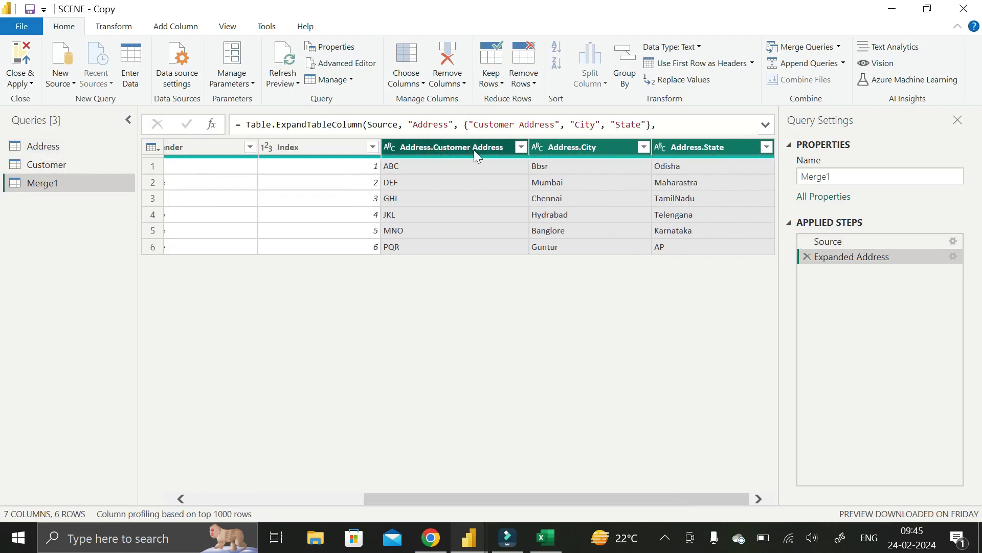
{"action": "double_click", "coordinate": [441, 149]}
{"action": "left_click", "coordinate": [435, 147]}
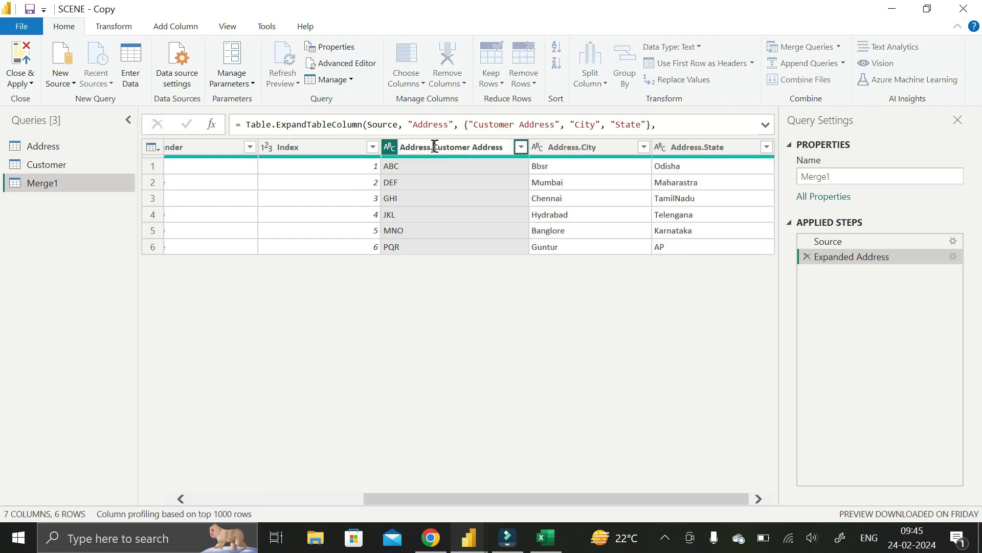
{"action": "key", "text": "BackSpace"}
{"action": "key", "text": "BackSpace"}
{"action": "key", "text": "BackSpace"}
{"action": "key", "text": "BackSpace"}
{"action": "key", "text": "BackSpace"}
{"action": "key", "text": "BackSpace"}
{"action": "key", "text": "BackSpace"}
{"action": "key", "text": "BackSpace"}
{"action": "left_click", "coordinate": [581, 147]}
{"action": "double_click", "coordinate": [572, 143]}
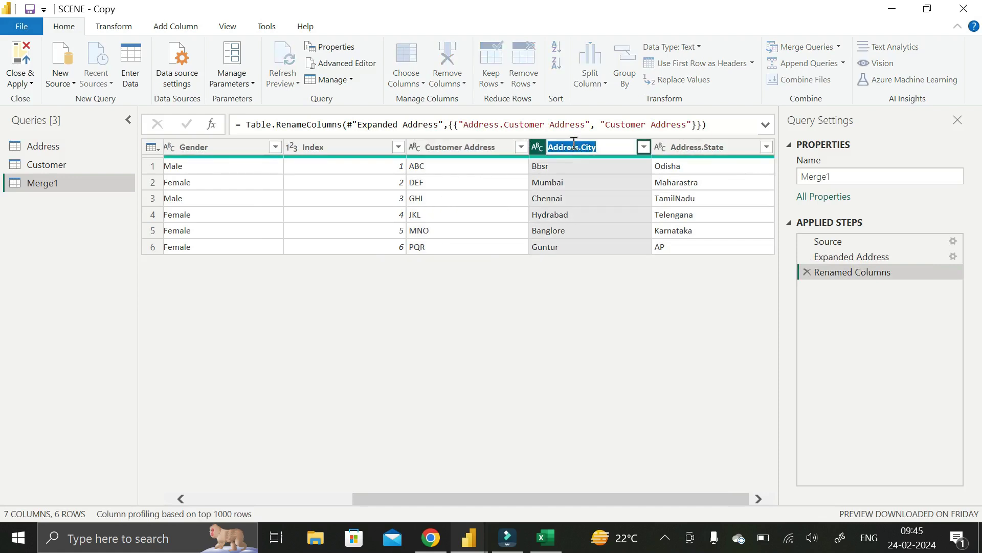
{"action": "left_click", "coordinate": [597, 142]}
{"action": "key", "text": "BackSpace"}
{"action": "key", "text": "BackSpace"}
{"action": "key", "text": "BackSpace"}
{"action": "key", "text": "BackSpace"}
{"action": "key", "text": "BackSpace"}
{"action": "key", "text": "BackSpace"}
{"action": "key", "text": "BackSpace"}
{"action": "key", "text": "BackSpace"}
{"action": "key", "text": "Return"}
- Rename Address.State to State, then Close & Apply to load Merge1 into the model
{"action": "double_click", "coordinate": [689, 146]}
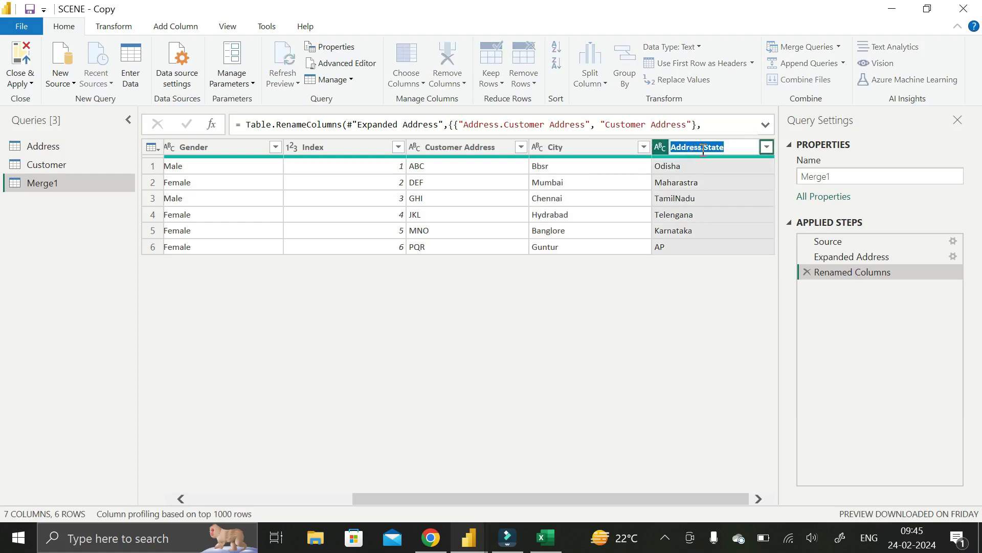
{"action": "left_click", "coordinate": [707, 148]}
{"action": "key", "text": "Escape"}
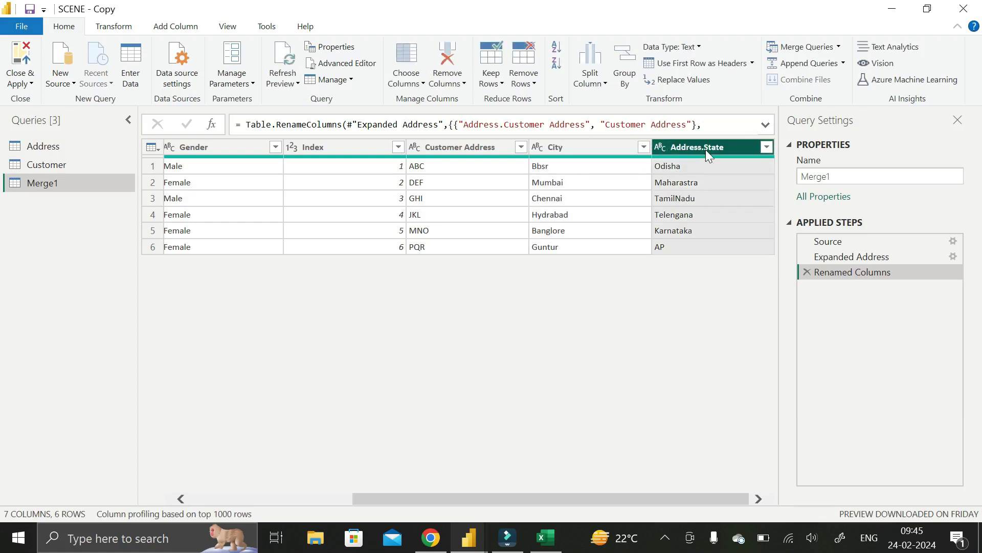
{"action": "double_click", "coordinate": [702, 149]}
{"action": "type", "text": "State"}
{"action": "key", "text": "Return"}
{"action": "scroll", "coordinate": [271, 231], "scroll_direction": "left", "scroll_amount": 5}
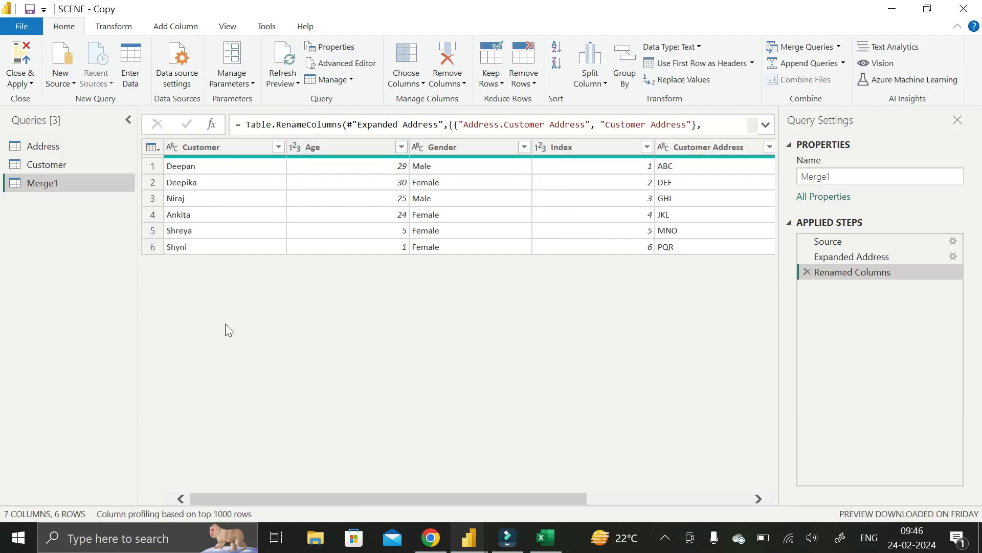
{"action": "left_click_drag", "start_coordinate": [271, 492], "coordinate": [99, 171]}
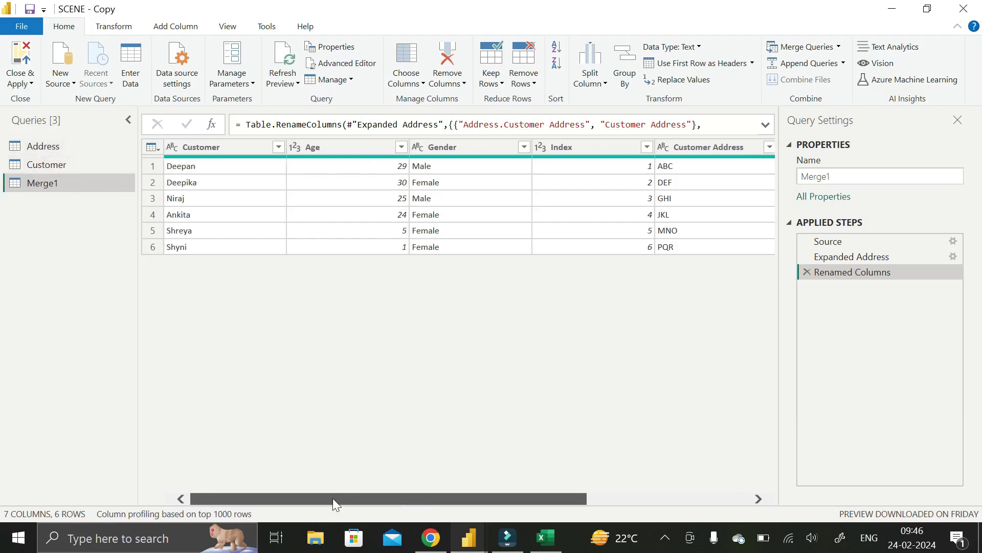
{"action": "left_click", "coordinate": [17, 60]}
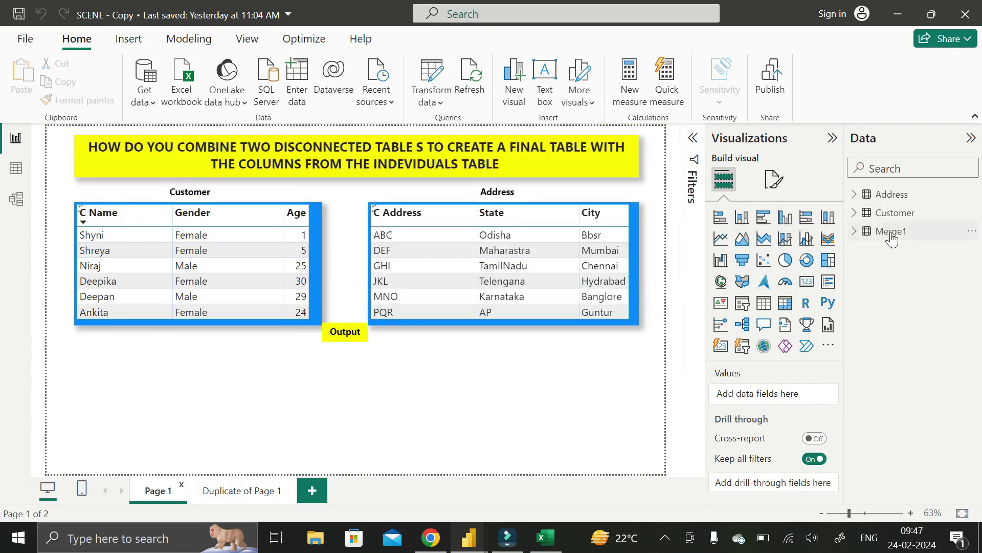
- Expand Merge1 in the Data pane and place an empty table visual beneath the source tables
{"action": "mouse_move", "coordinate": [888, 241]}
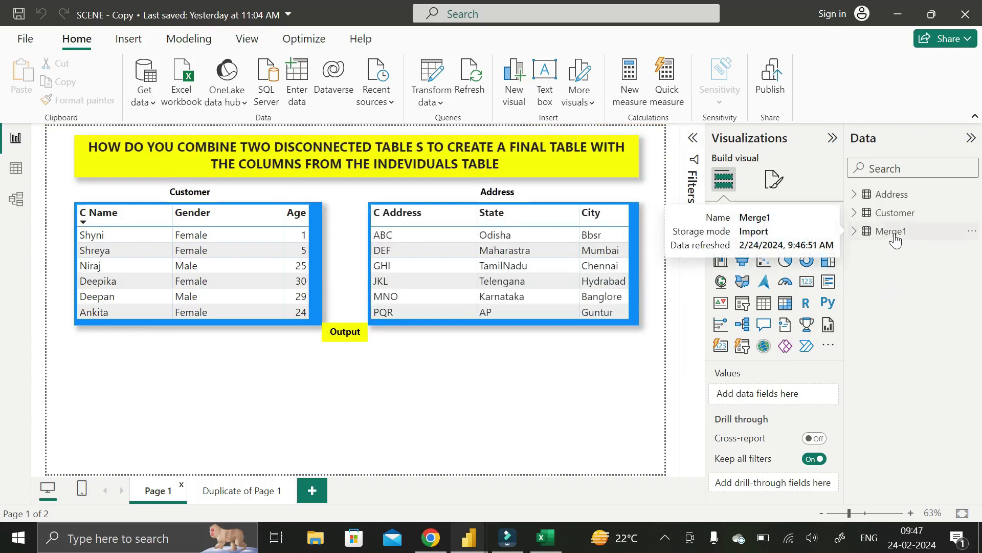
{"action": "left_click", "coordinate": [854, 231]}
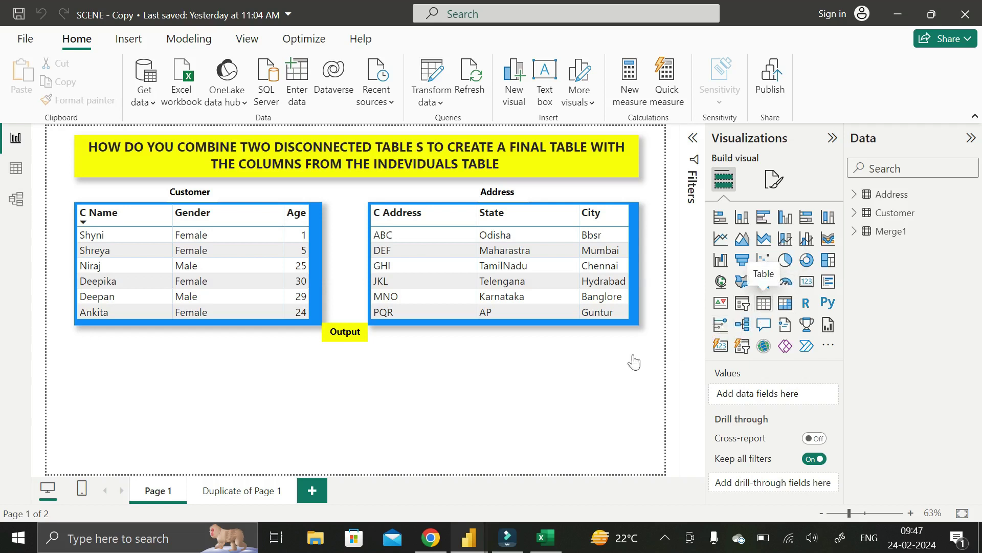
{"action": "left_click_drag", "start_coordinate": [635, 361], "coordinate": [586, 367]}
- Widen the table visual and add Merge1's Customer, Gender, Age, Customer Address, City and State fields
{"action": "left_click_drag", "start_coordinate": [328, 397], "coordinate": [610, 421]}
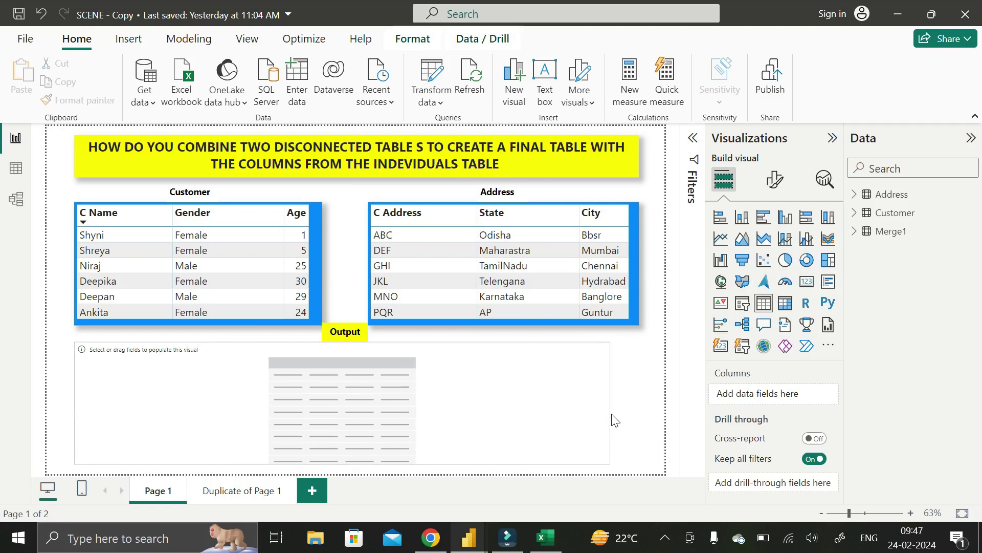
{"action": "left_click", "coordinate": [852, 234]}
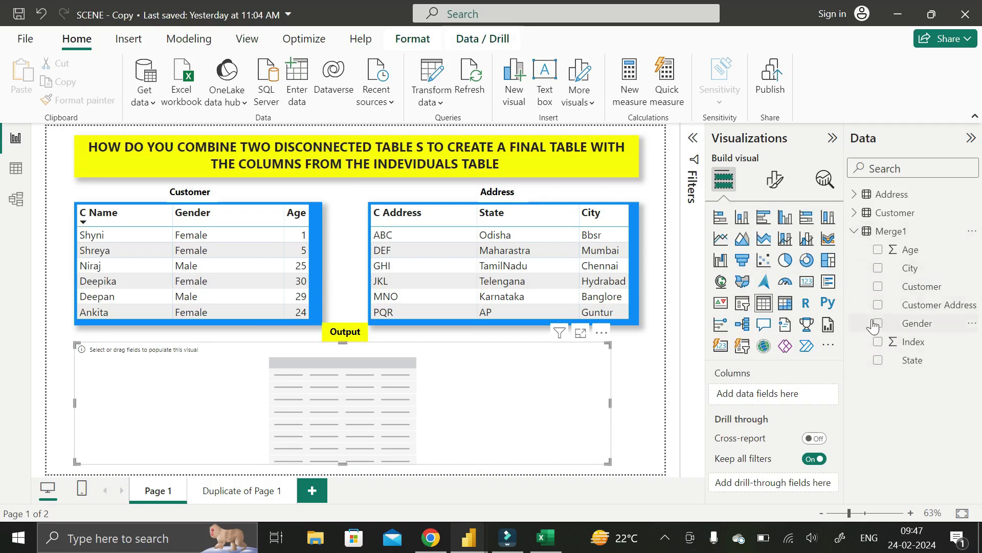
{"action": "left_click", "coordinate": [878, 287]}
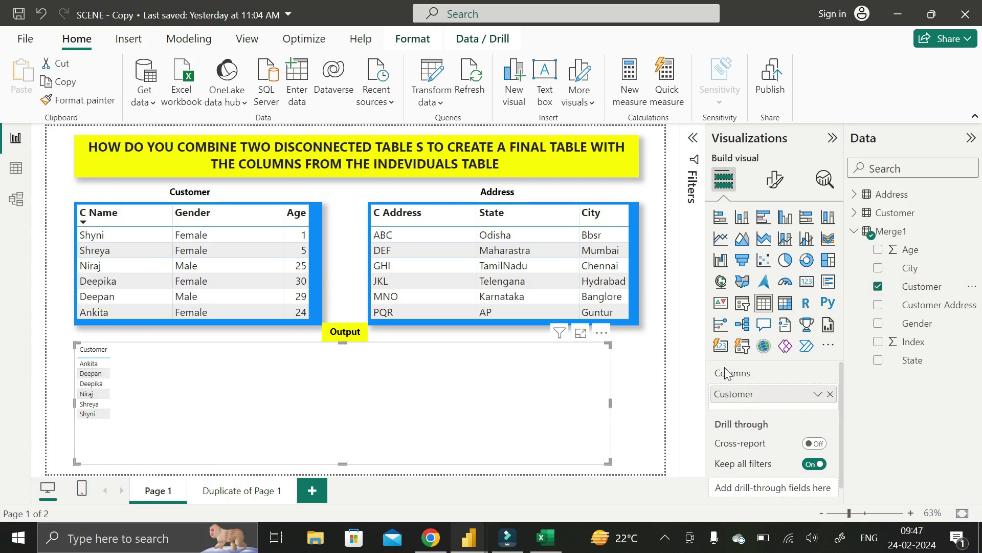
{"action": "left_click", "coordinate": [878, 323]}
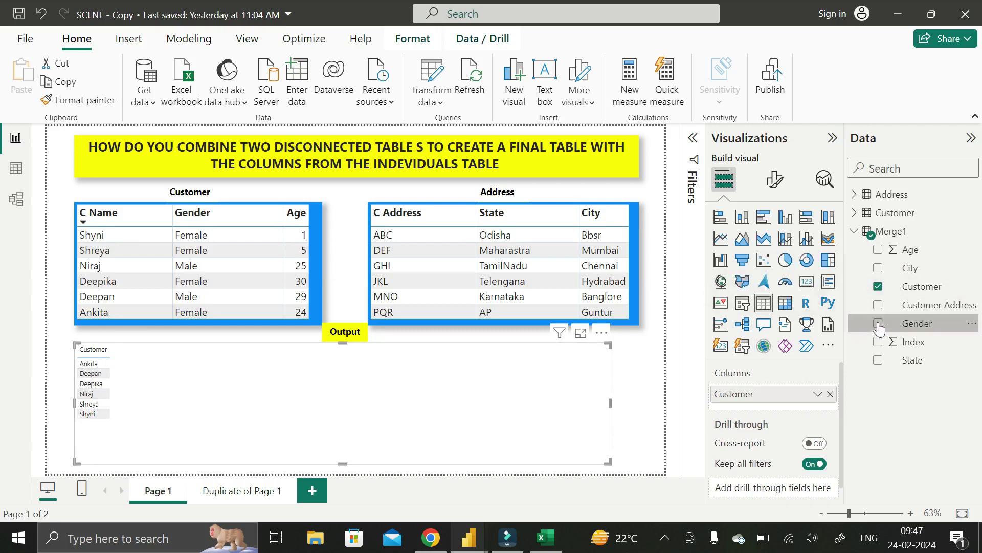
{"action": "left_click", "coordinate": [878, 249]}
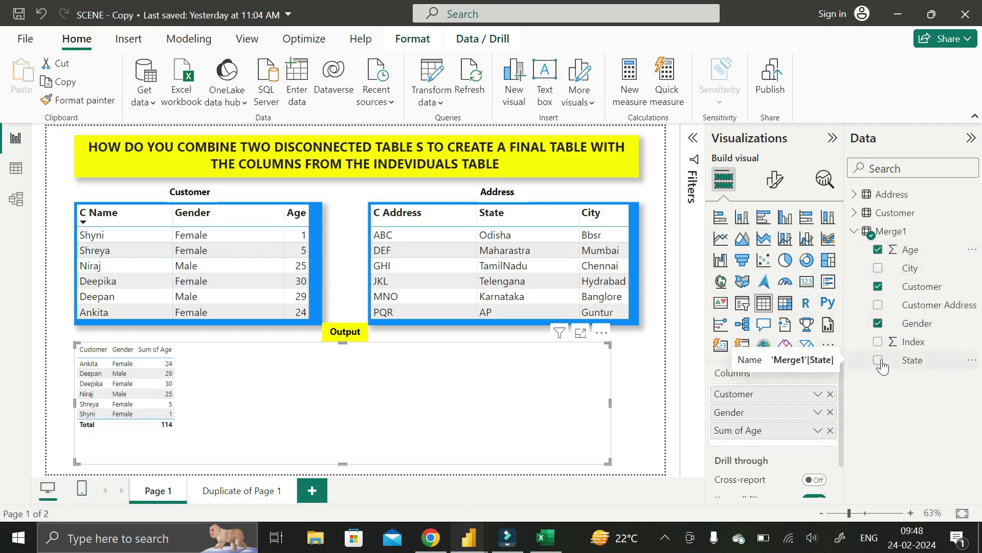
{"action": "left_click", "coordinate": [878, 304]}
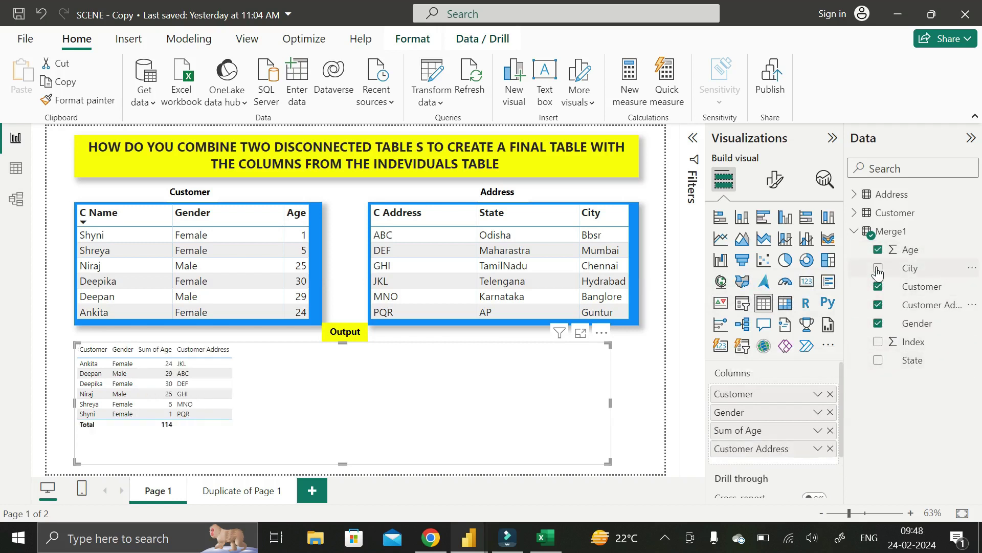
{"action": "left_click", "coordinate": [878, 267]}
{"action": "left_click", "coordinate": [877, 359]}
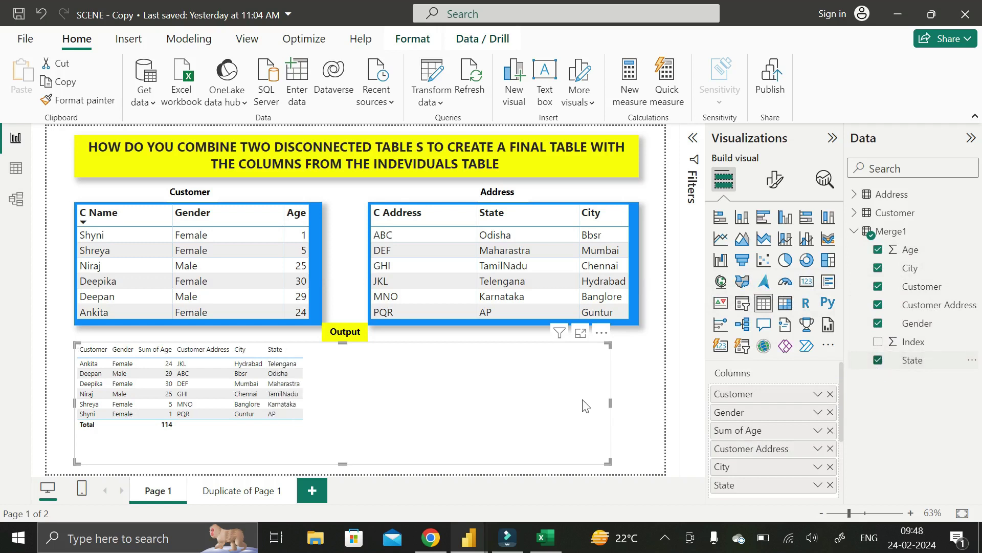